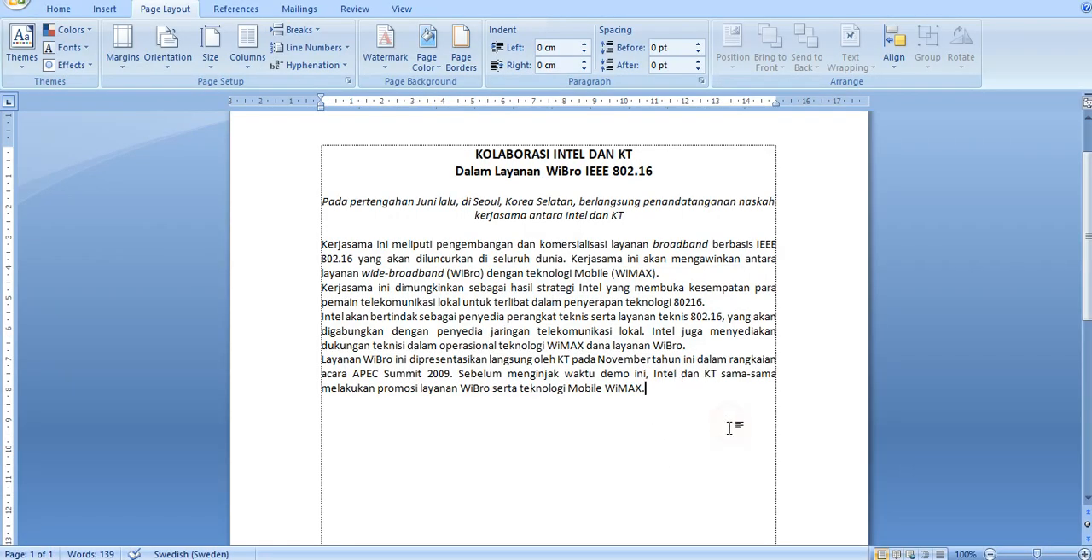
Step: Select the four body paragraphs below the subtitle and open the More Columns settings
left_click(733, 451)
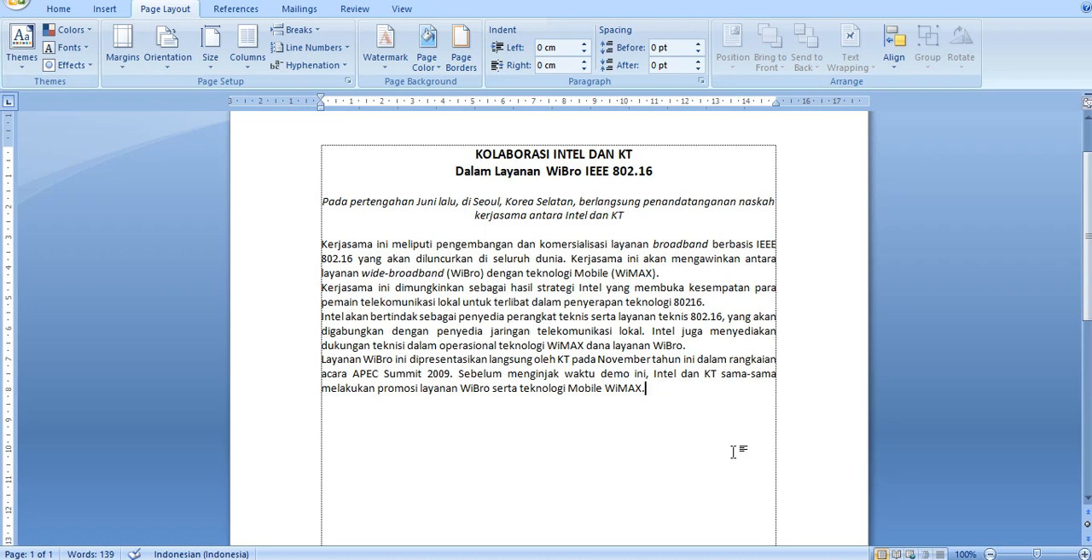
key("ctrl+Up")
key("ctrl+Up")
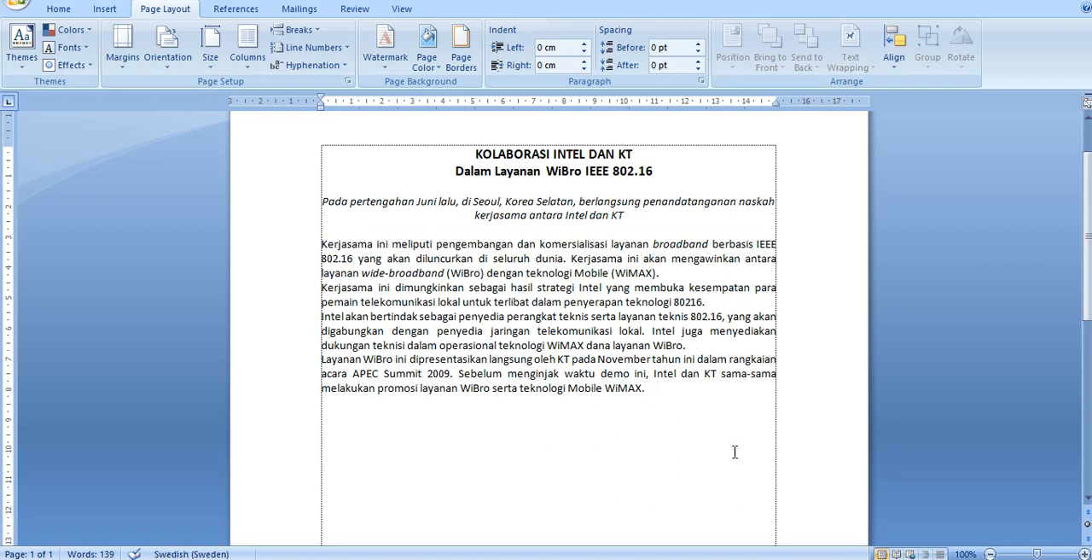
key("ctrl+shift+Down")
key("ctrl+shift+Down")
key("ctrl+shift+Down")
key("ctrl+shift+Down")
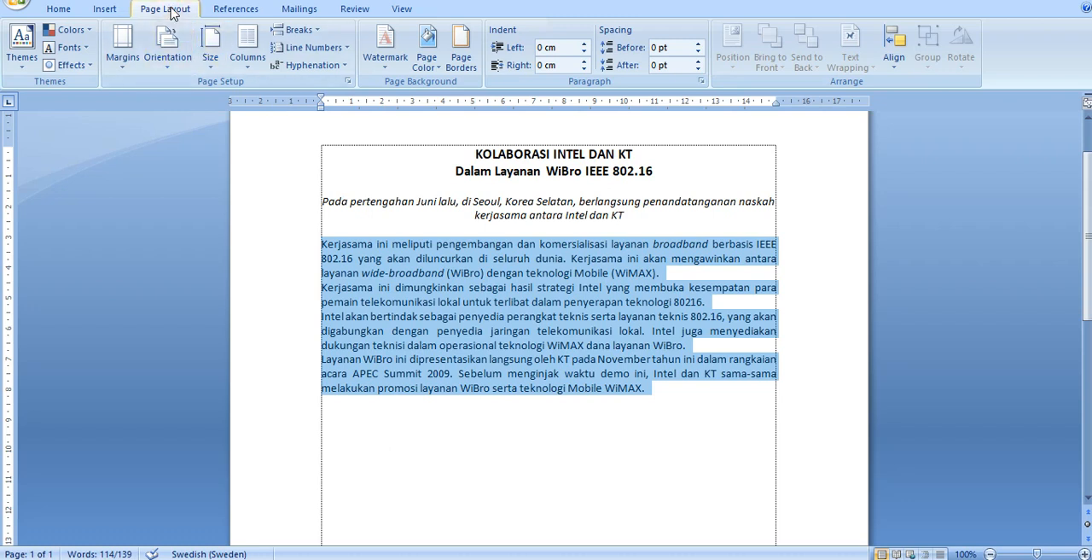
left_click(247, 72)
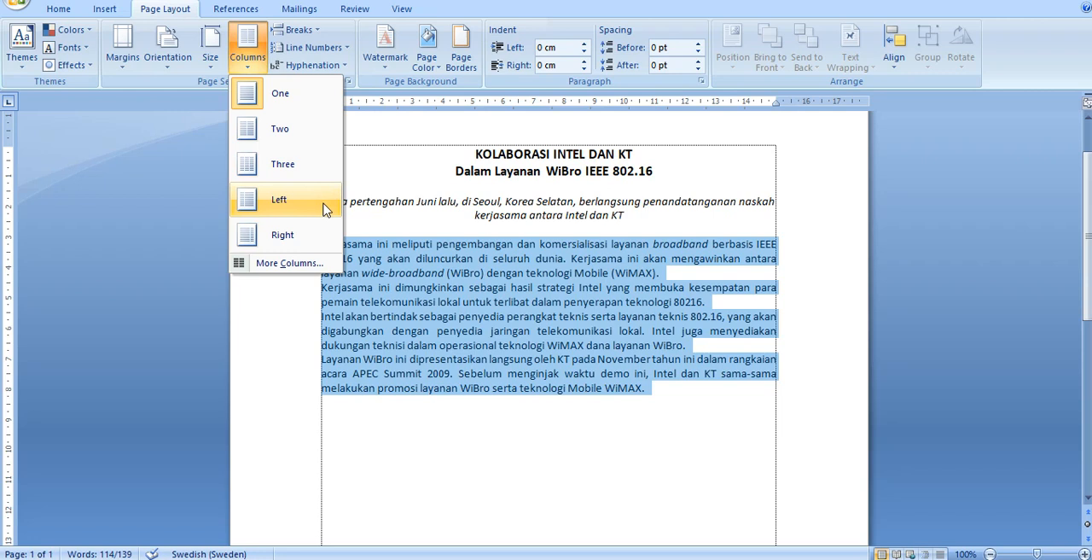
left_click(293, 265)
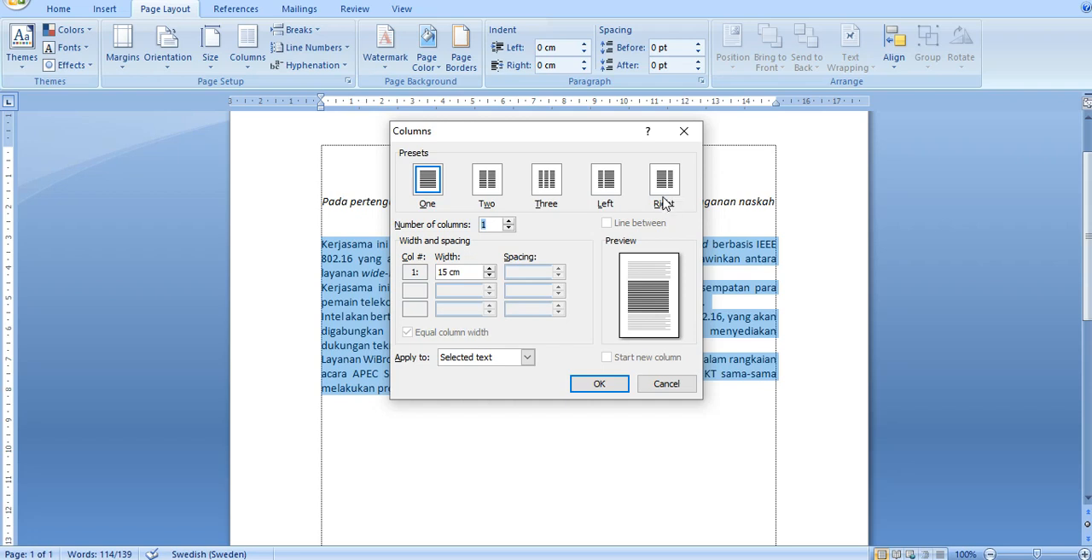
Step: Format the selected text into two columns with a line between and 0.7 cm spacing
left_click(500, 225)
left_click(486, 192)
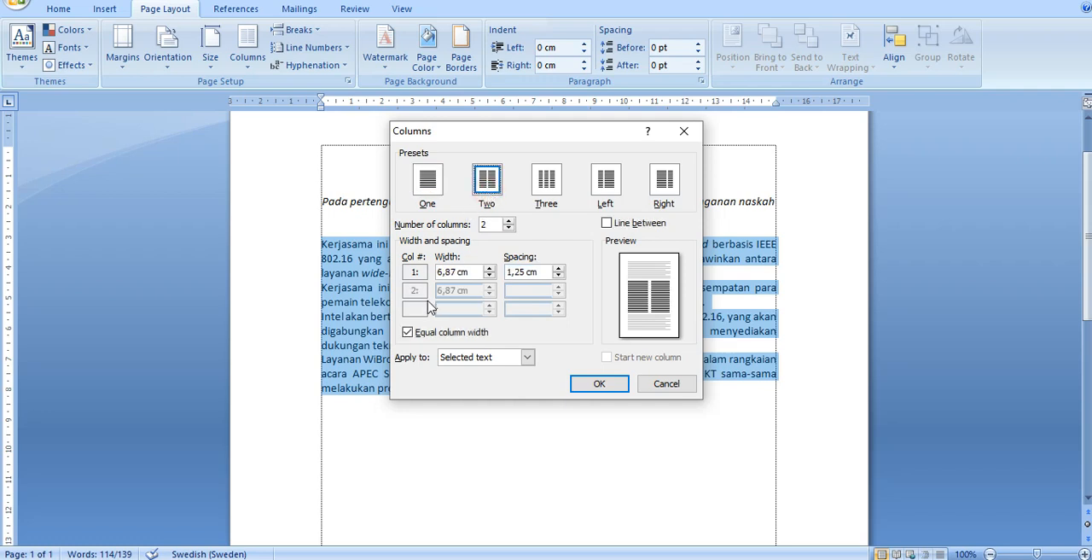
left_click(543, 195)
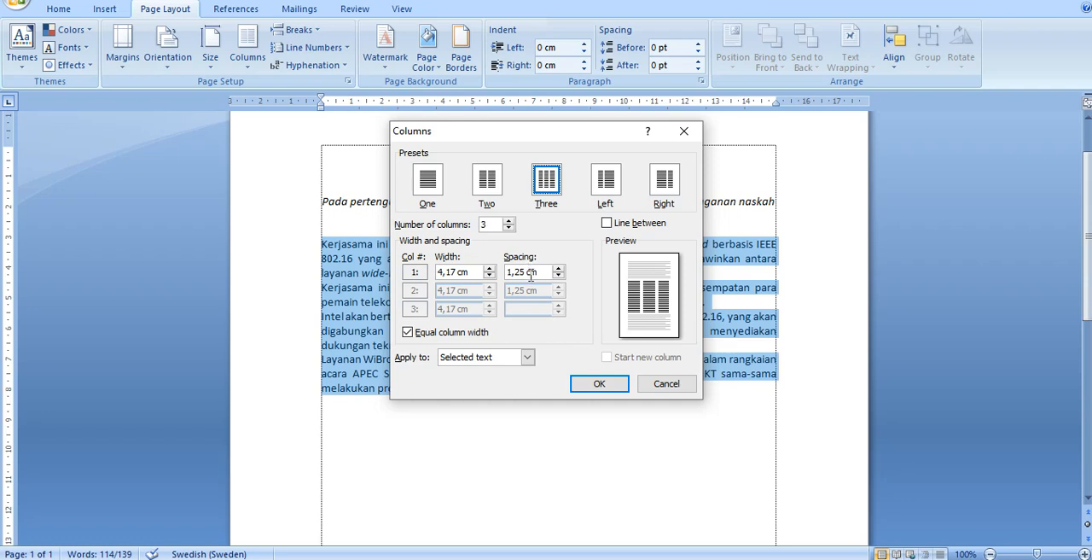
left_click(487, 189)
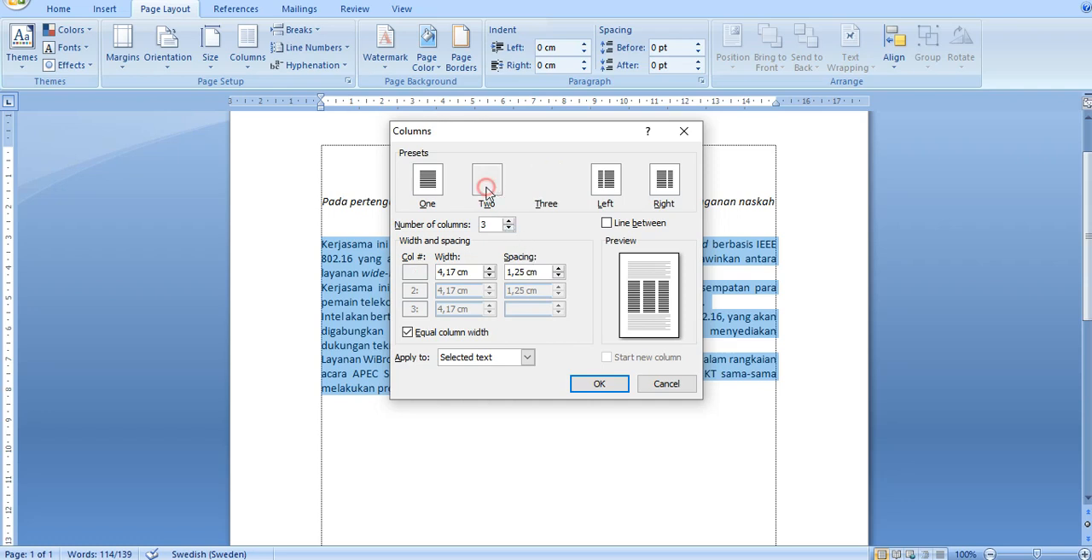
left_click(604, 224)
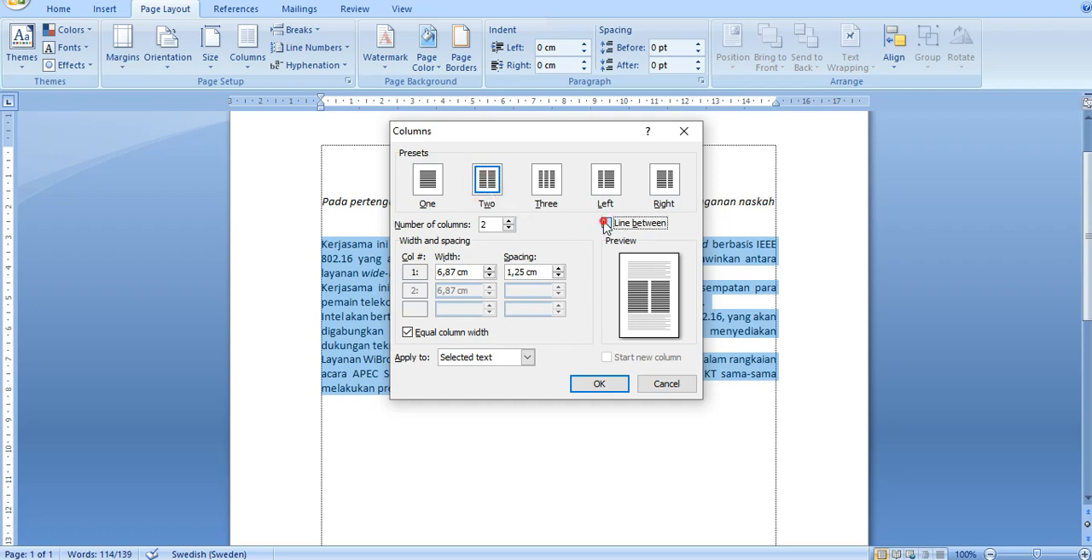
left_click(559, 276)
left_click(558, 276)
left_click(559, 275)
left_click(559, 275)
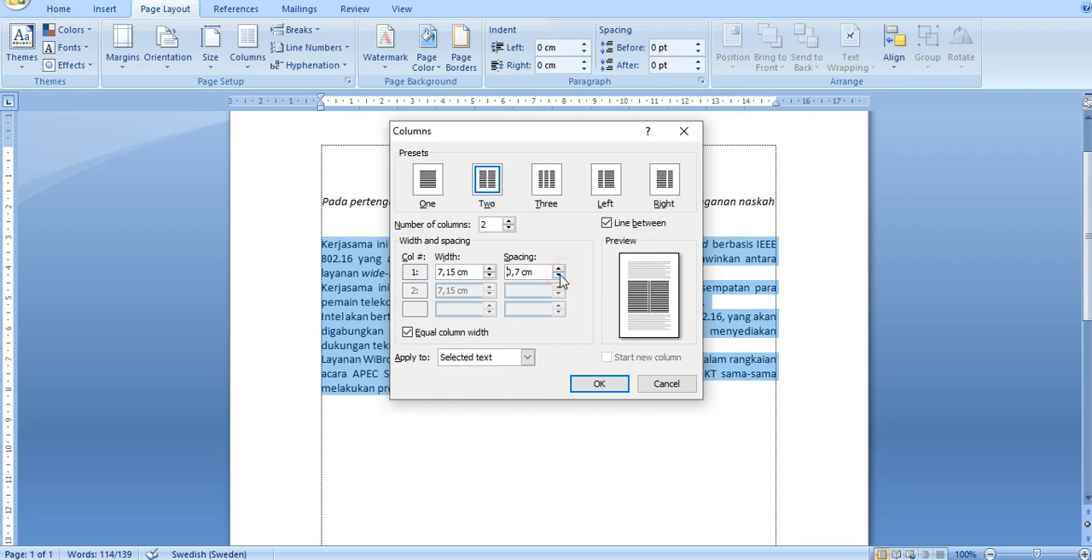
left_click(599, 383)
left_click(540, 390)
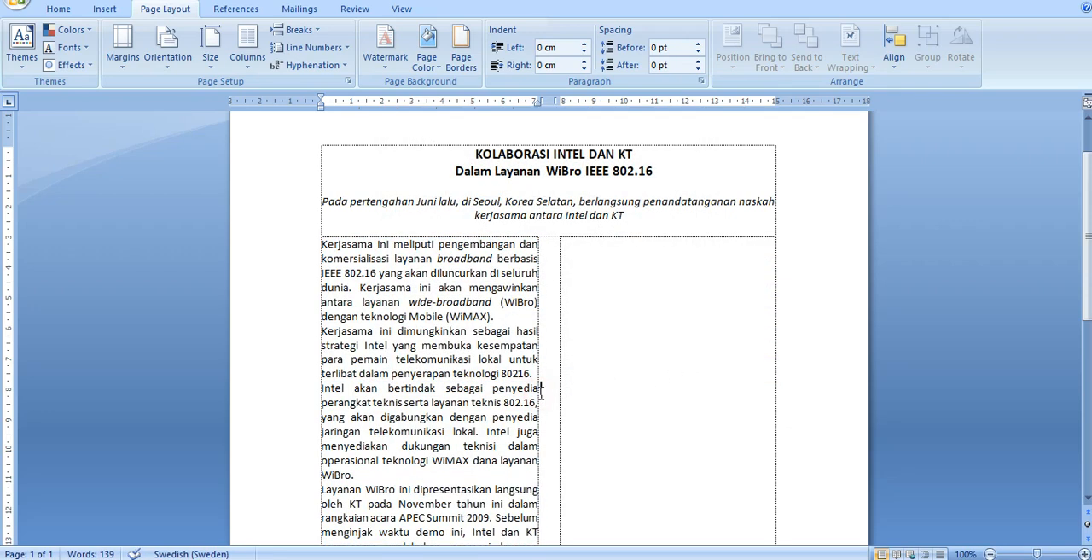
Step: Undo the two-column formatting of the body text
scroll(540, 391, "down", 4)
scroll(537, 389, "up", 2)
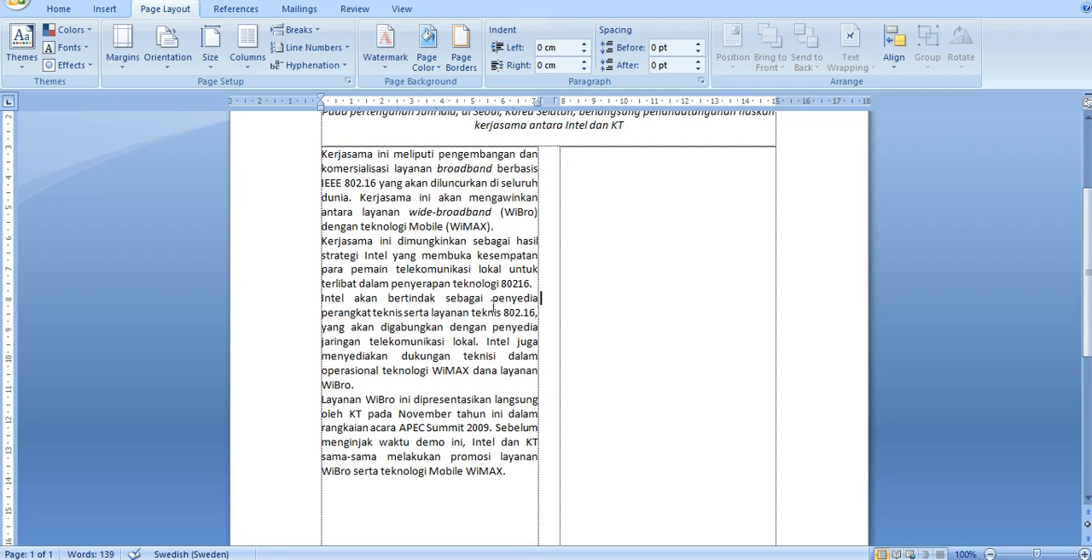
scroll(467, 474, "down", 2)
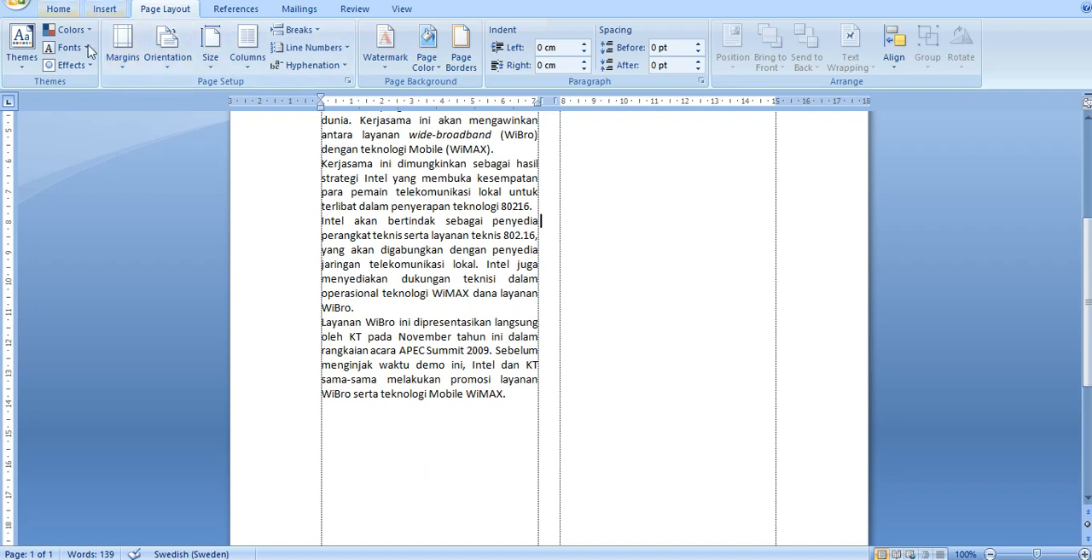
key("ctrl+z")
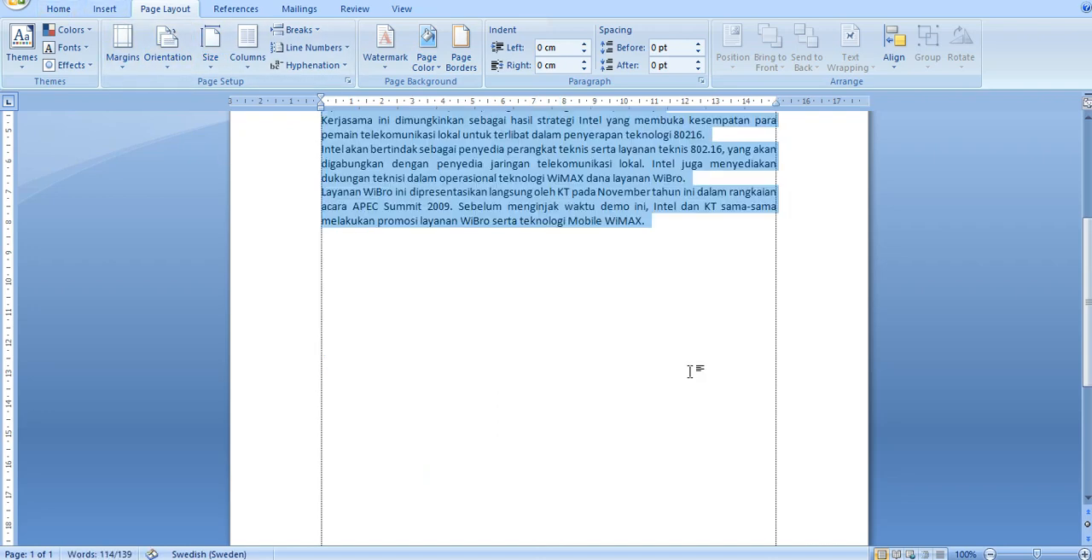
Step: Add empty paragraphs after the last body paragraph ending with 'Mobile WiMAX.'
scroll(447, 304, "up", 3)
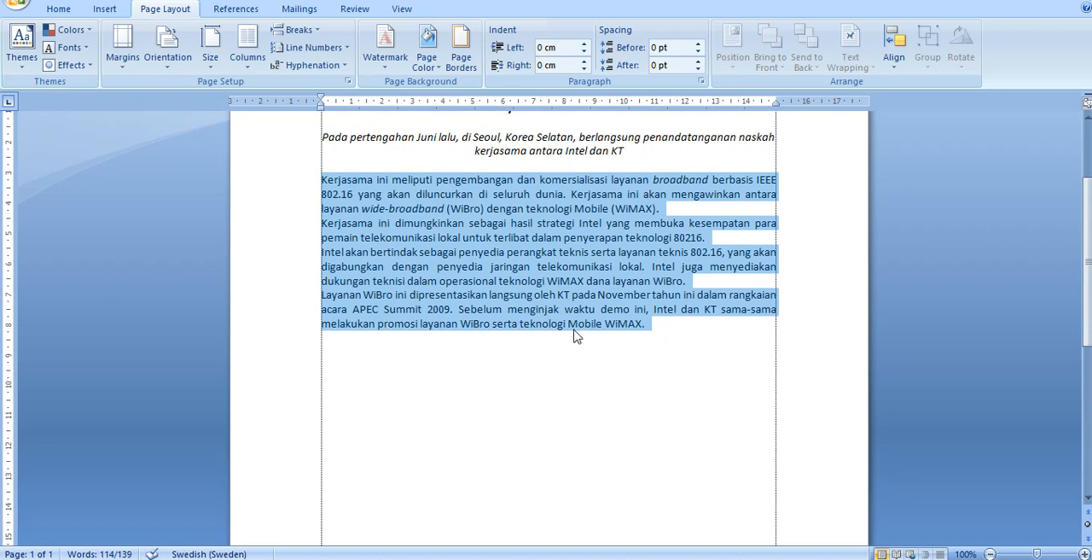
left_click(674, 328)
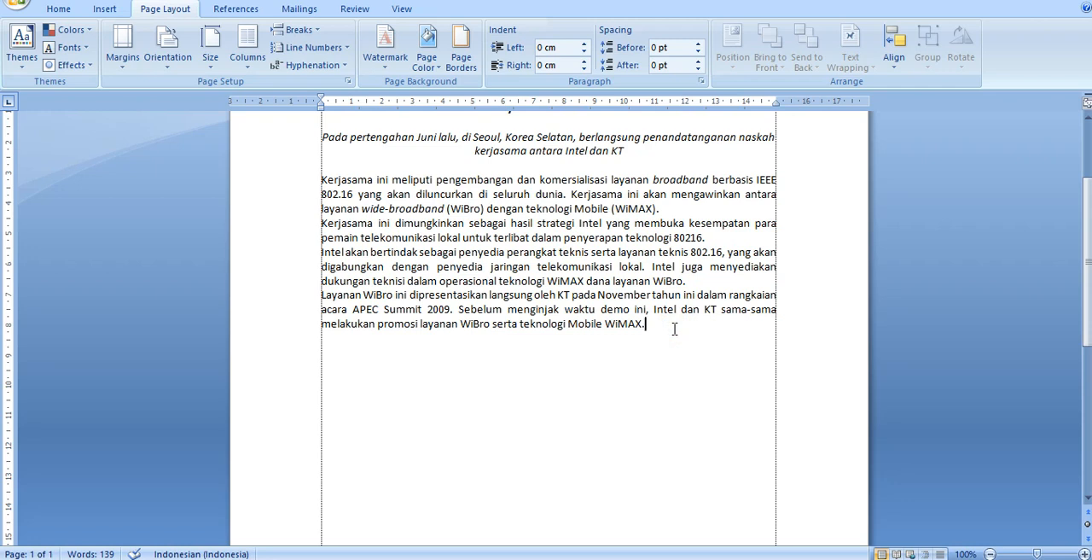
key("Return")
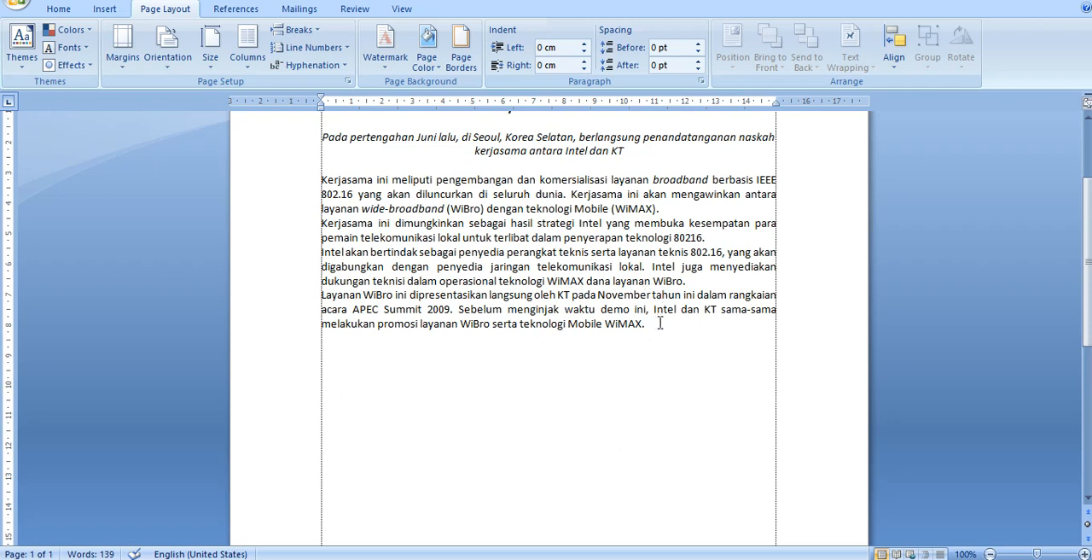
left_click_drag(298, 187, 303, 331)
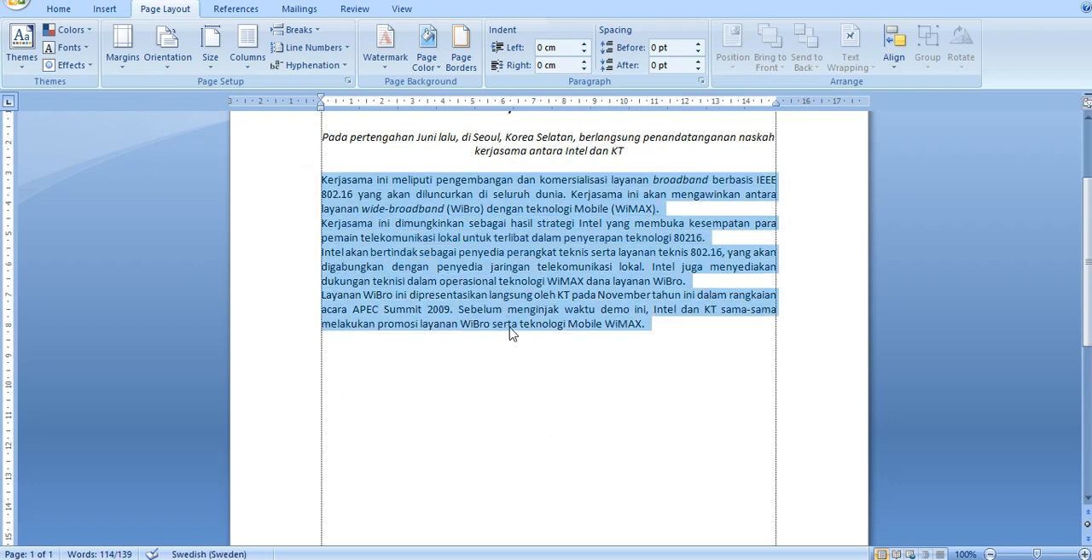
left_click(691, 337)
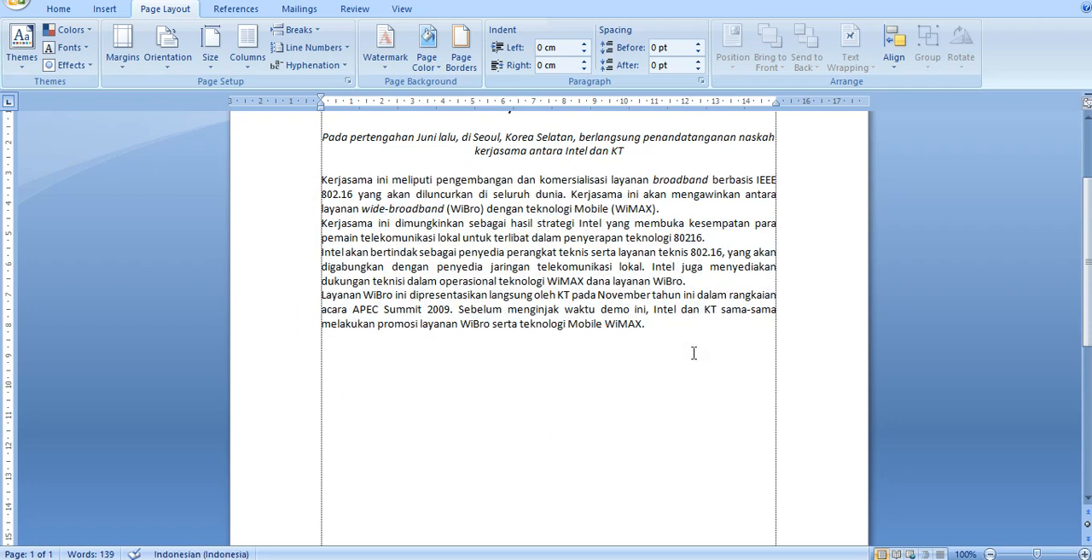
key("Return")
Step: Select the four body paragraphs again and open the More Columns settings
left_click(683, 323)
left_click_drag(287, 181, 293, 329)
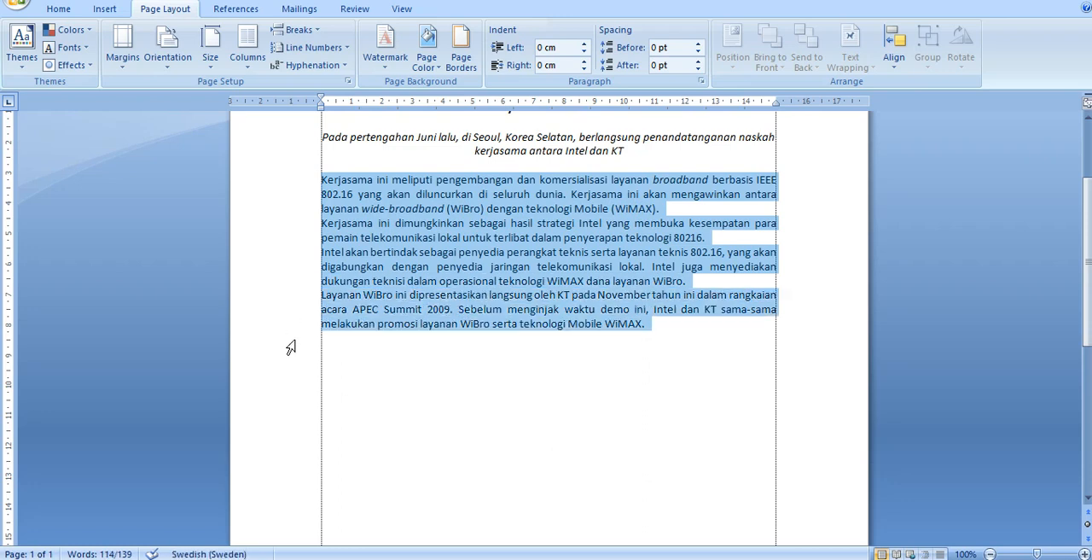
left_click_drag(292, 180, 305, 361)
left_click(293, 186)
left_click_drag(294, 185, 296, 324)
left_click(246, 67)
left_click(290, 263)
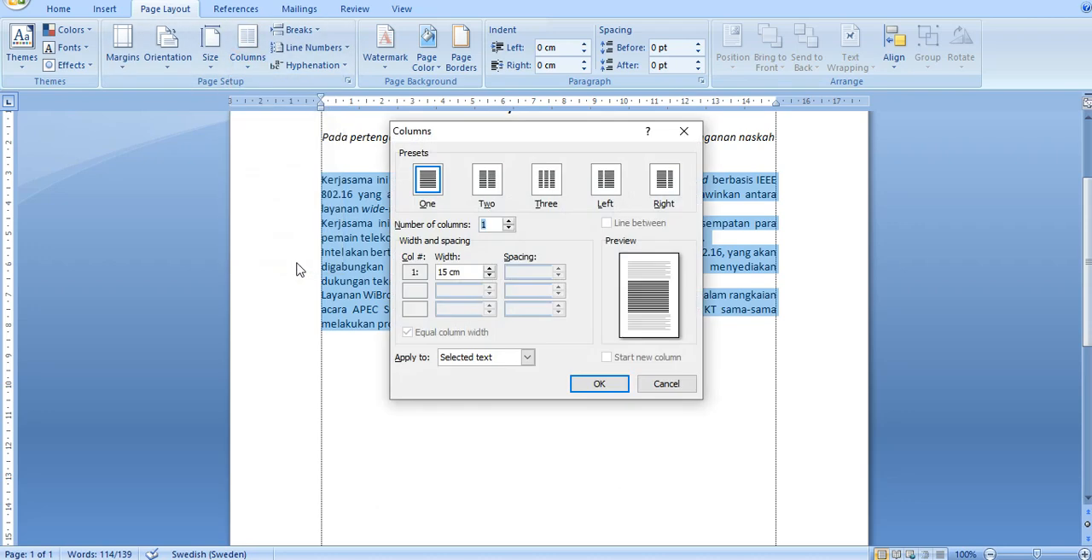
Step: Format the selected text into three columns with a line between and 0.7 cm spacing
left_click(547, 184)
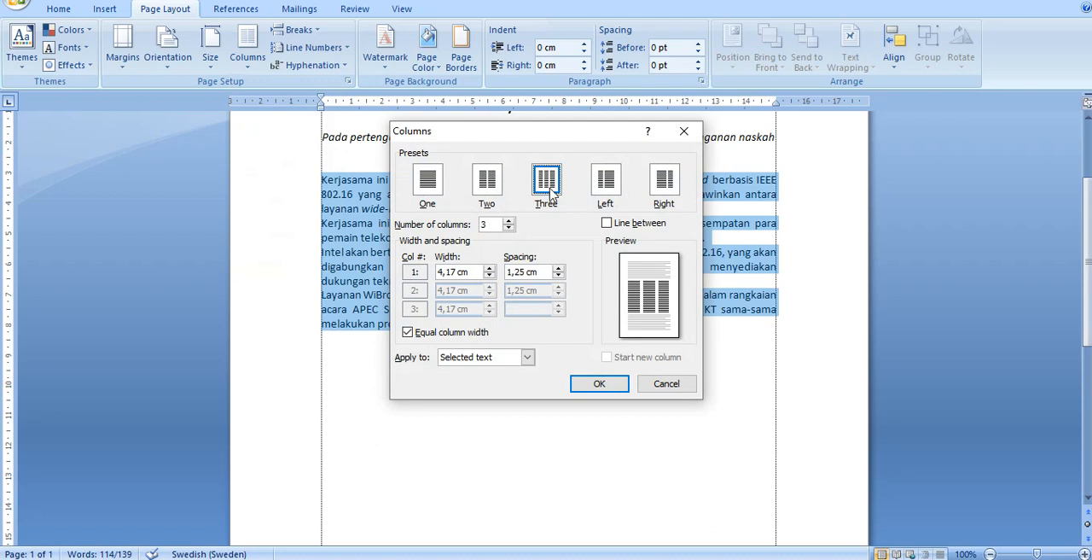
left_click(606, 223)
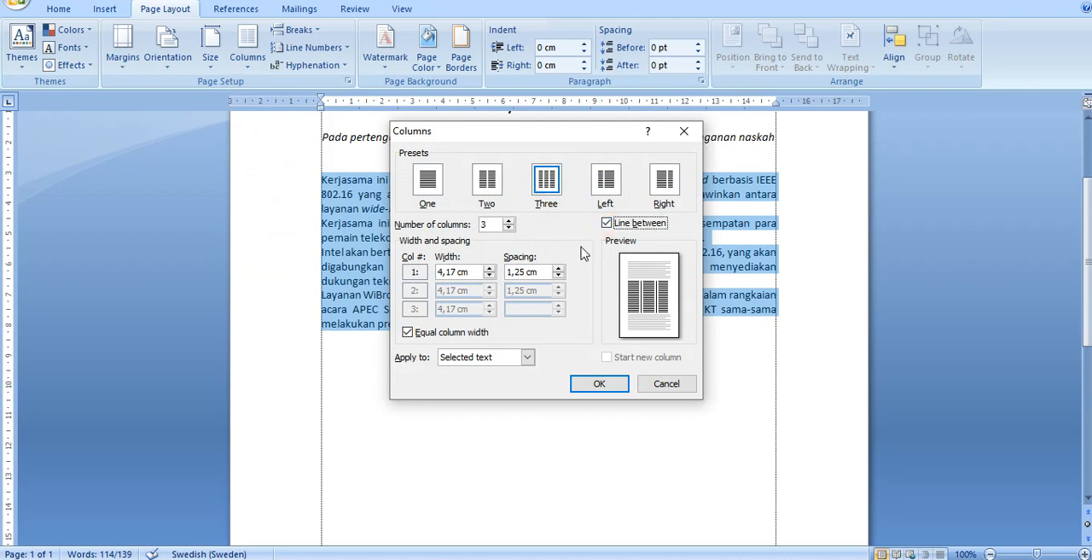
left_click(558, 275)
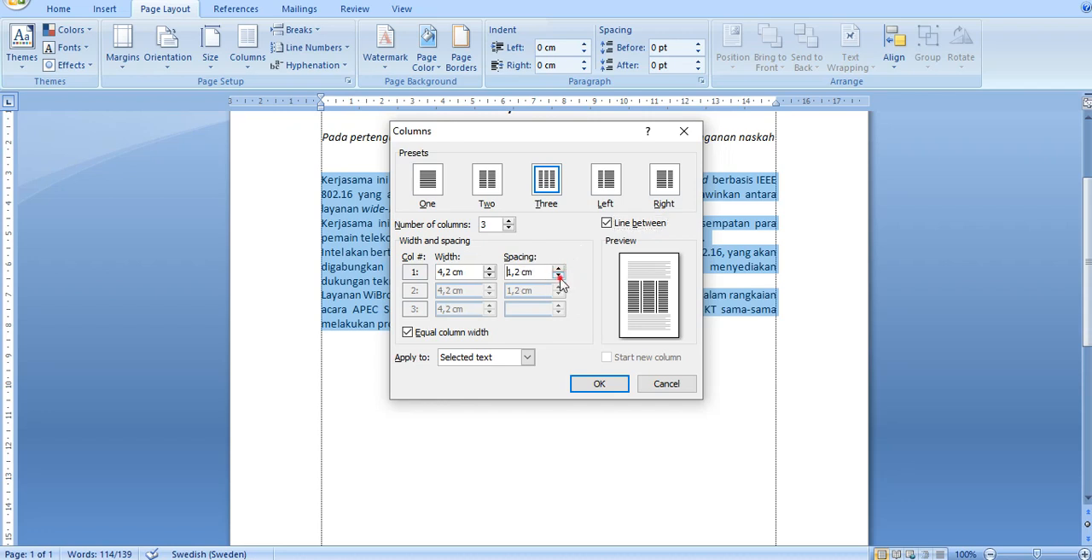
left_click(558, 275)
left_click(557, 275)
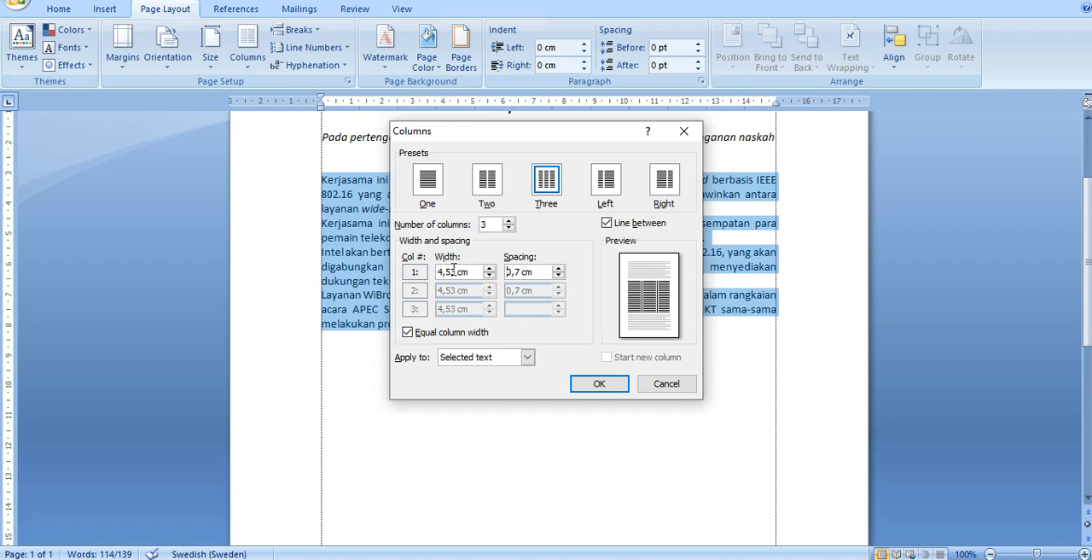
left_click(588, 385)
left_click(588, 397)
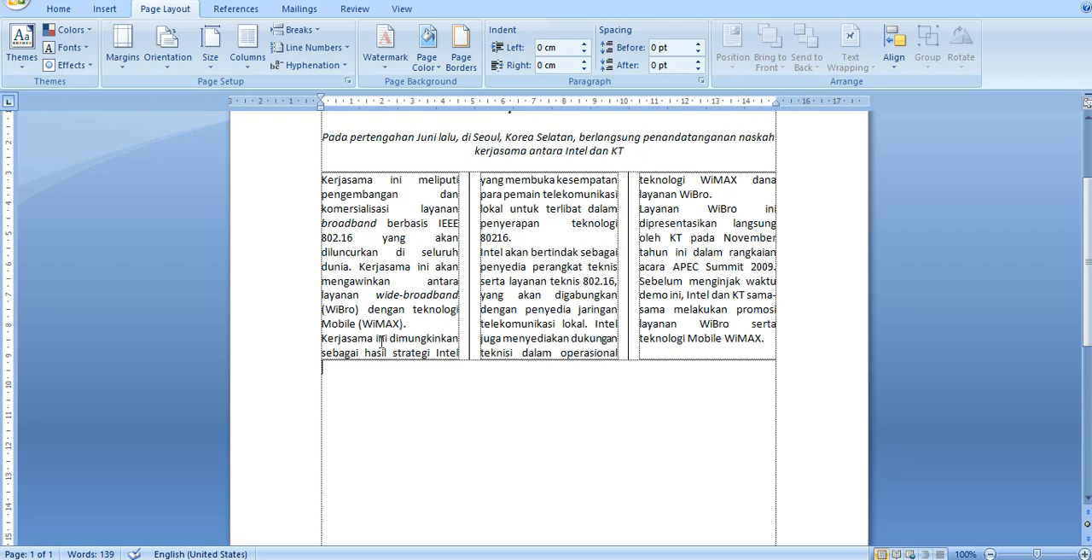
Step: Insert a column break before the paragraph beginning 'Kerjasama ini dimungkinkan'
left_click(414, 324)
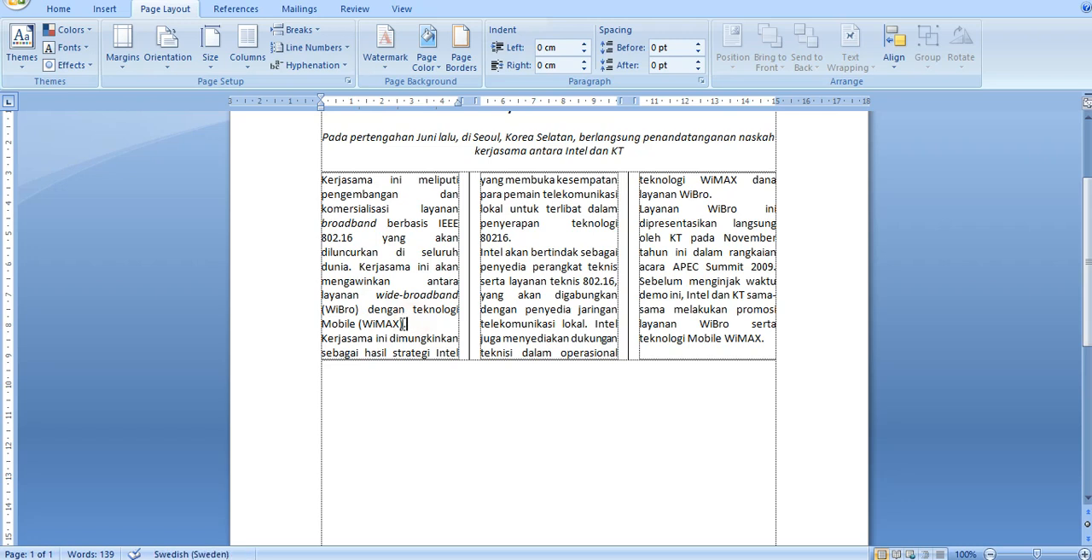
left_click(320, 337)
left_click(321, 338)
key("ctrl+shift+Return")
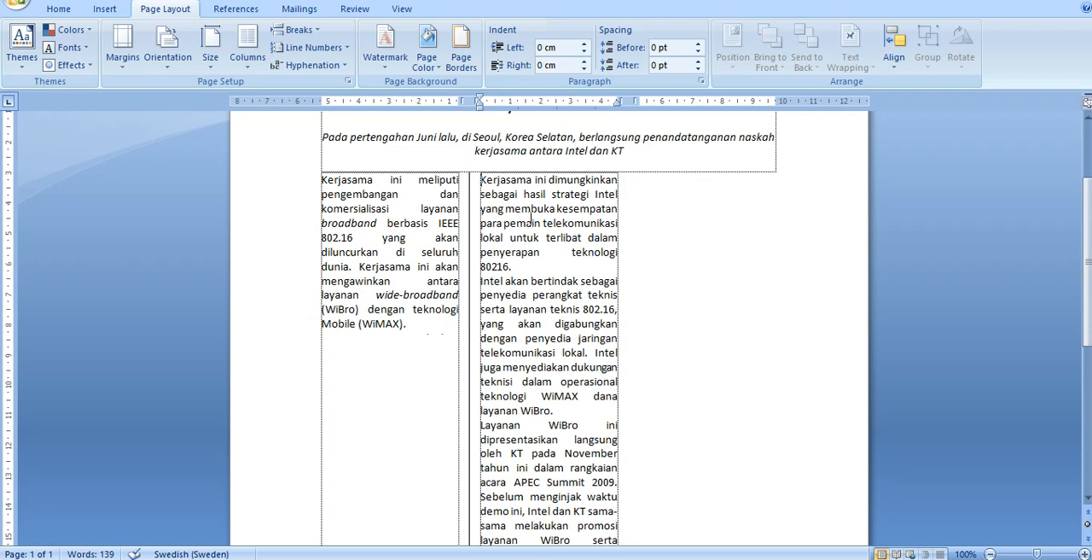
Step: Insert a column break before the paragraph beginning 'Layanan WiBro ini dipresentasikan'
scroll(530, 220, "down", 2)
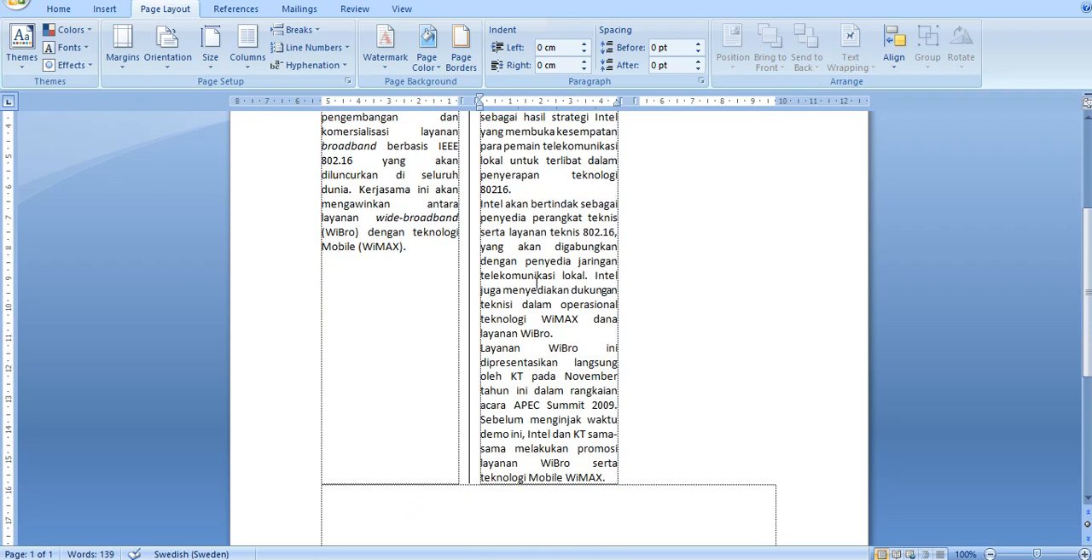
left_click(568, 332)
left_click(481, 349)
key("ctrl+shift+Return")
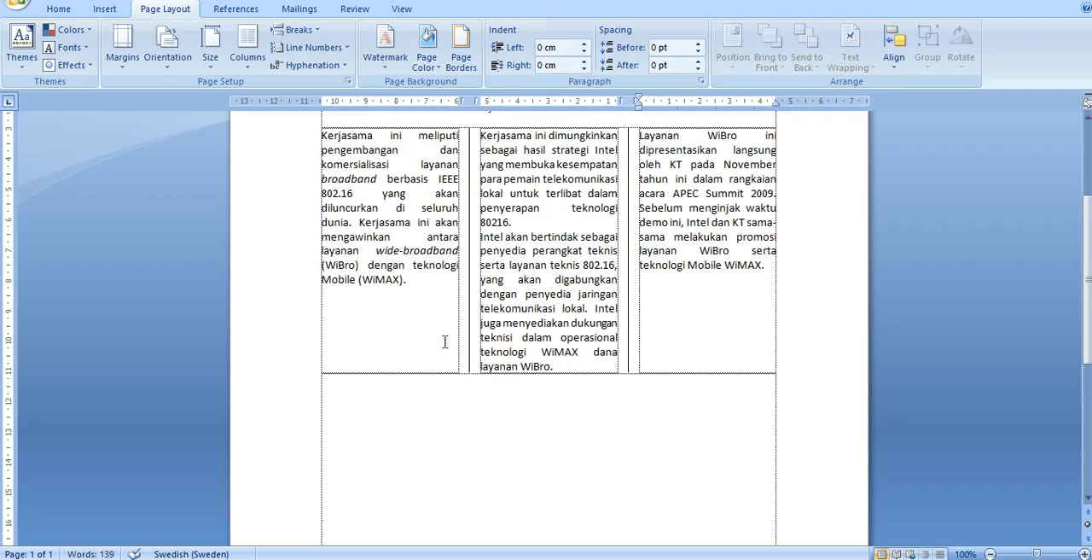
scroll(537, 332, "up", 2)
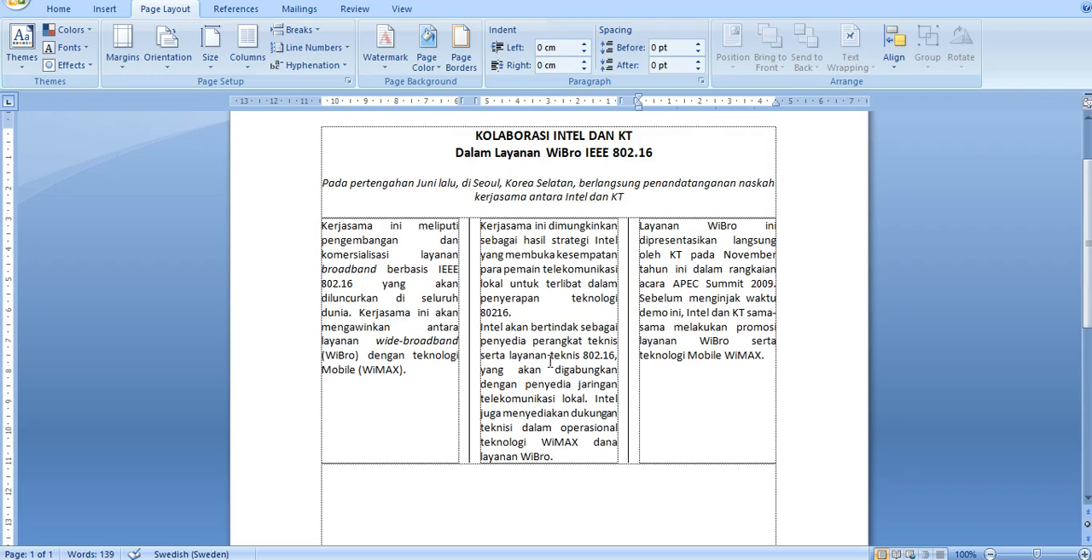
scroll(550, 363, "up", 1)
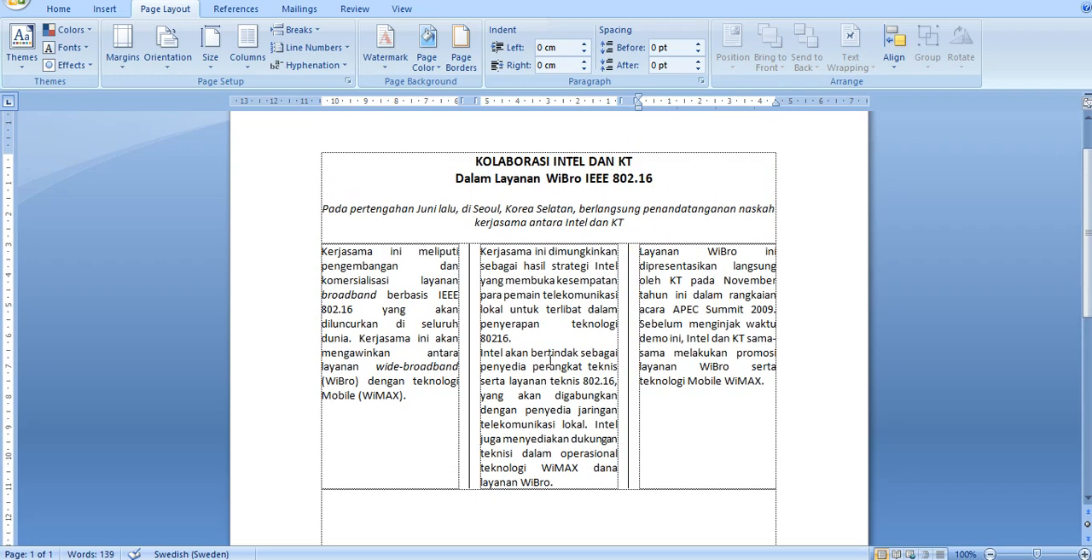
left_click(508, 267)
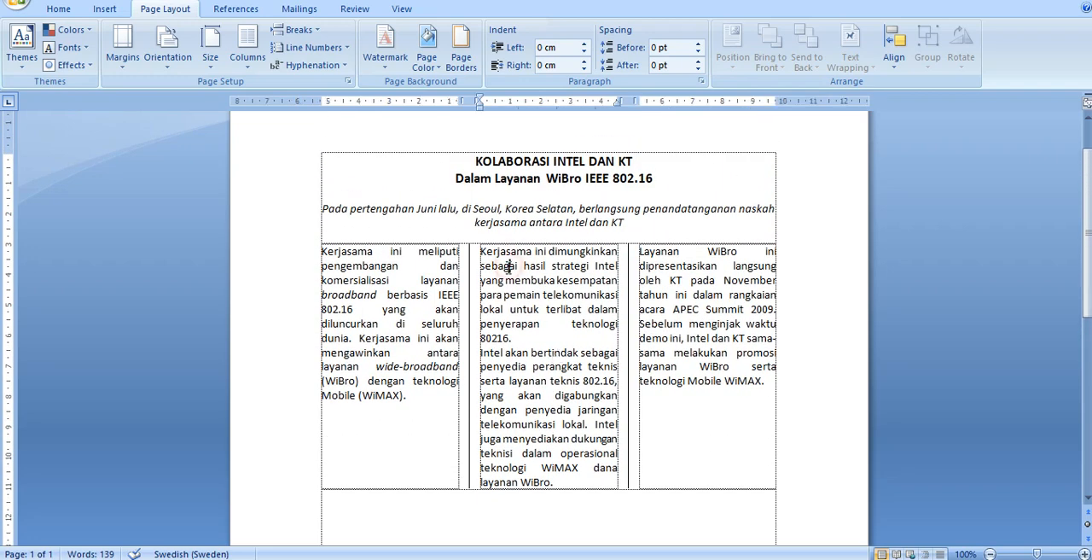
left_click(350, 249)
scroll(352, 256, "up", 1)
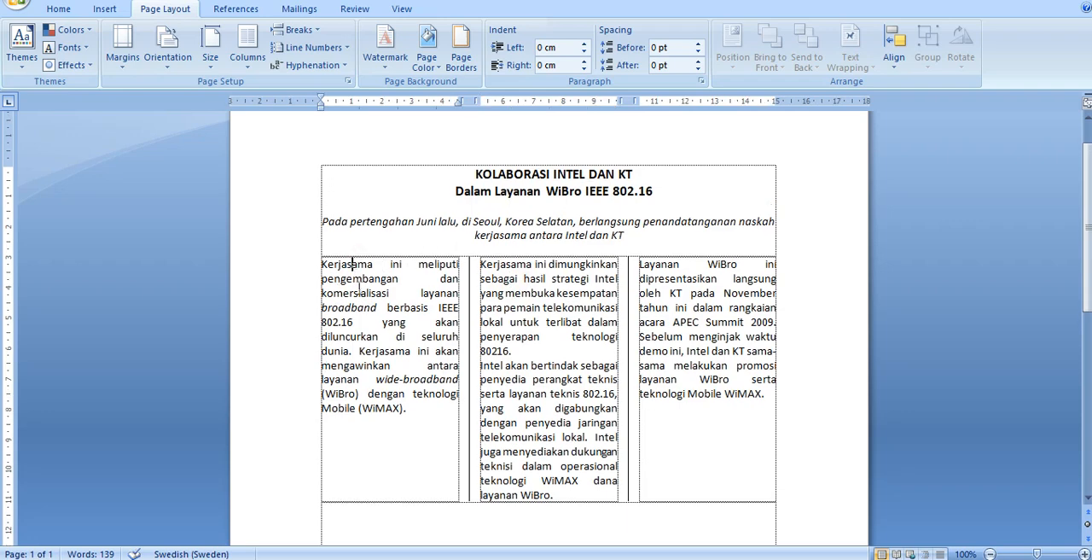
Step: Undo the column breaks and the three-column formatting of the article's body text
scroll(362, 304, "down", 5)
scroll(363, 307, "up", 4)
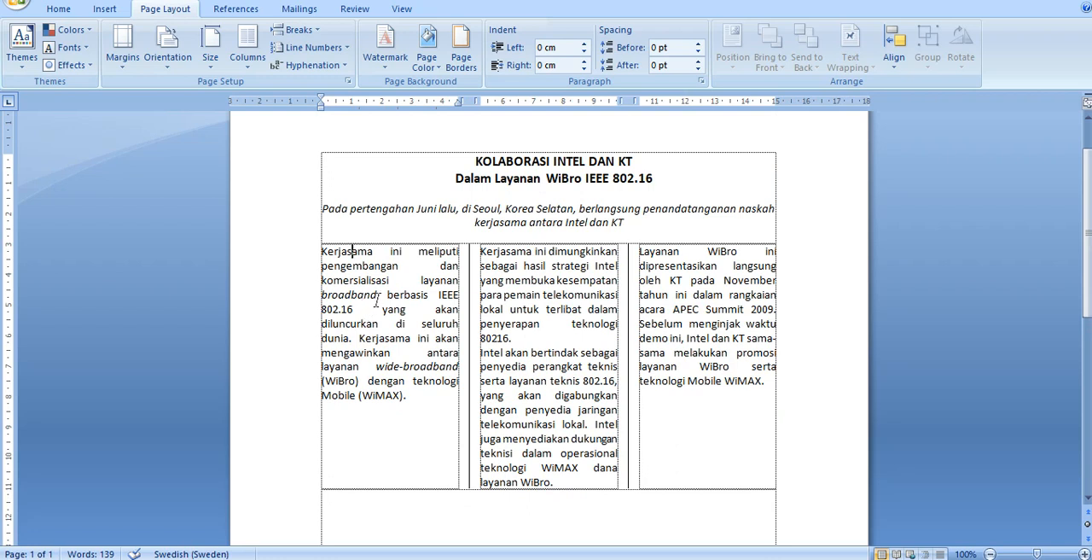
left_click(791, 386)
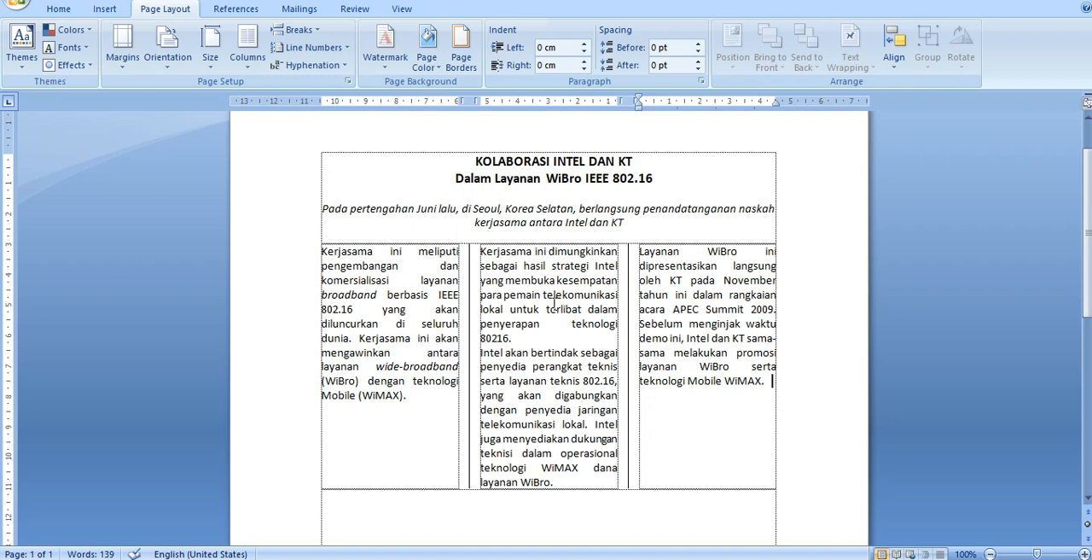
left_click(321, 253)
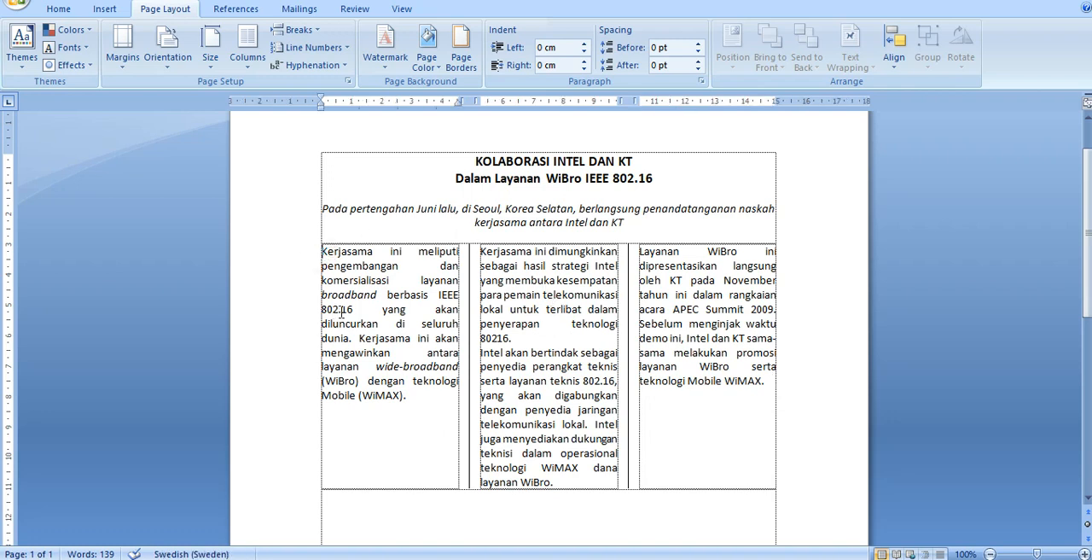
left_click(68, 15)
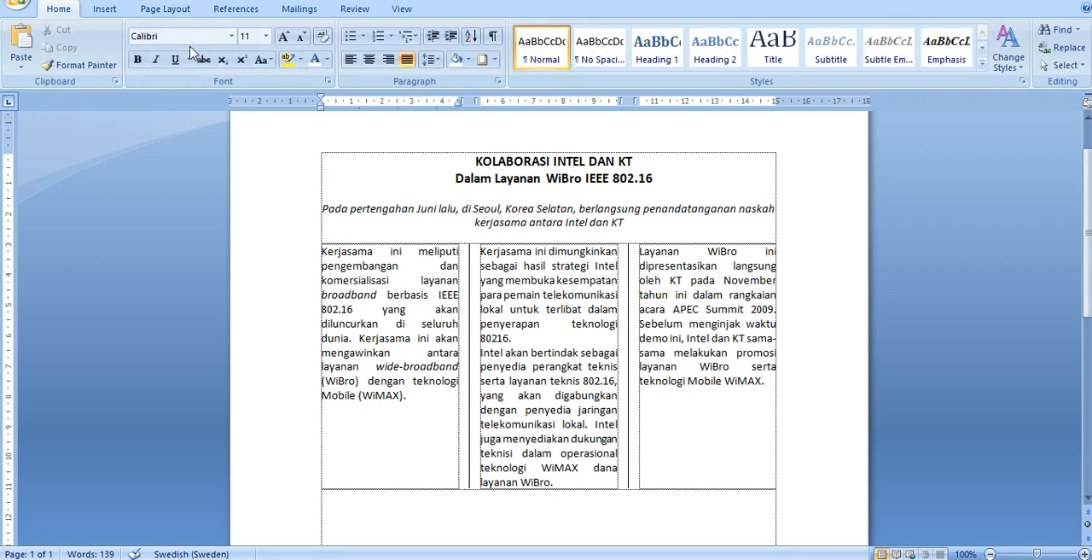
left_click(100, 10)
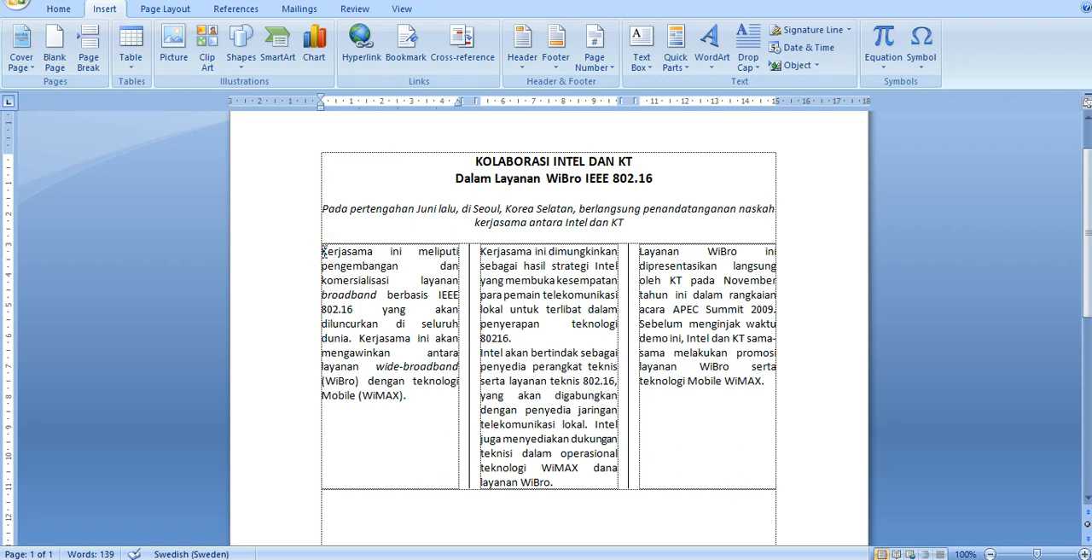
key("ctrl+z")
key("ctrl+z")
key("ctrl+z")
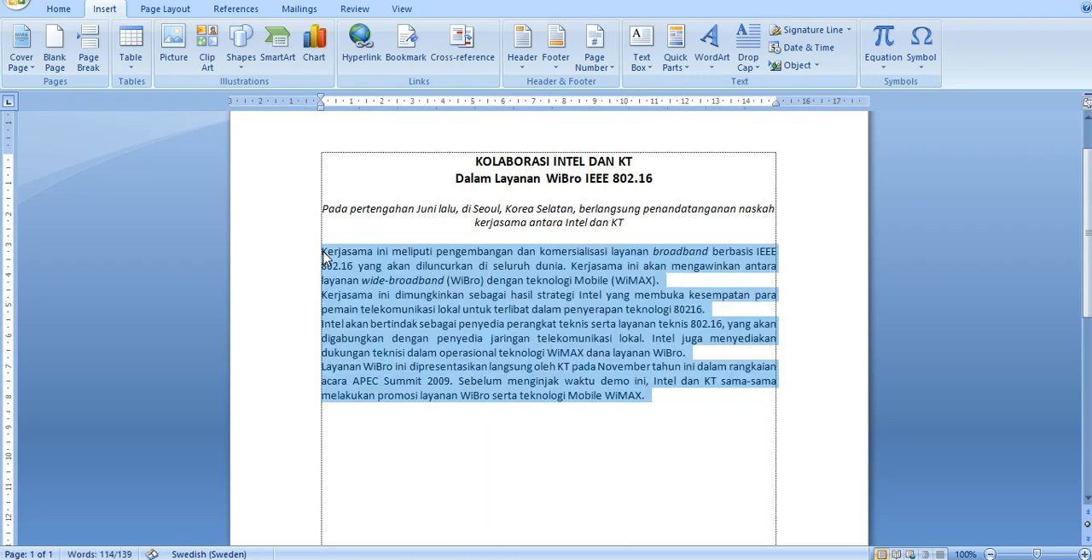
Step: Apply a Dropped drop cap to the first letter of the first body paragraph
left_click(323, 255)
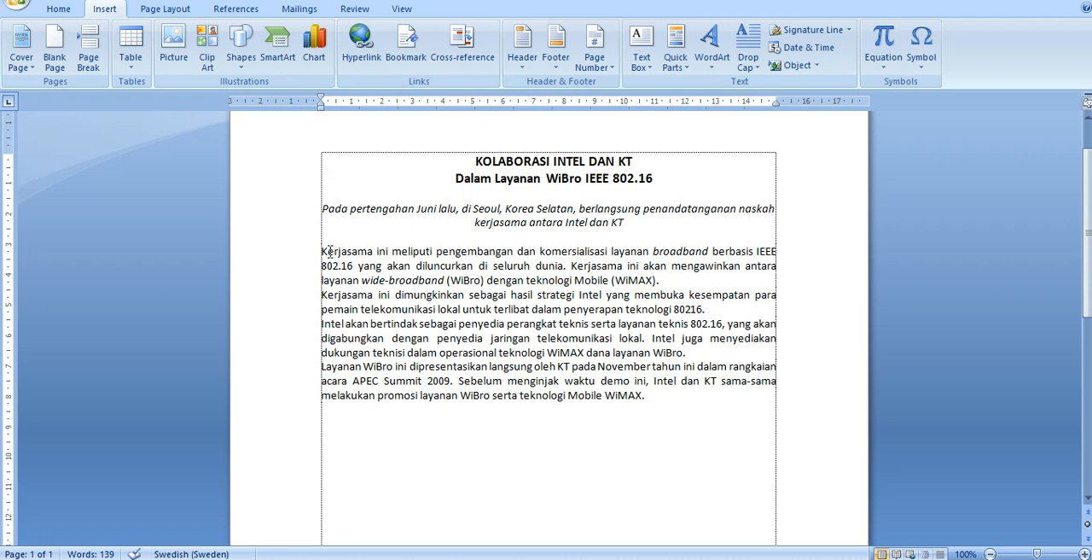
left_click(328, 251)
left_click(748, 70)
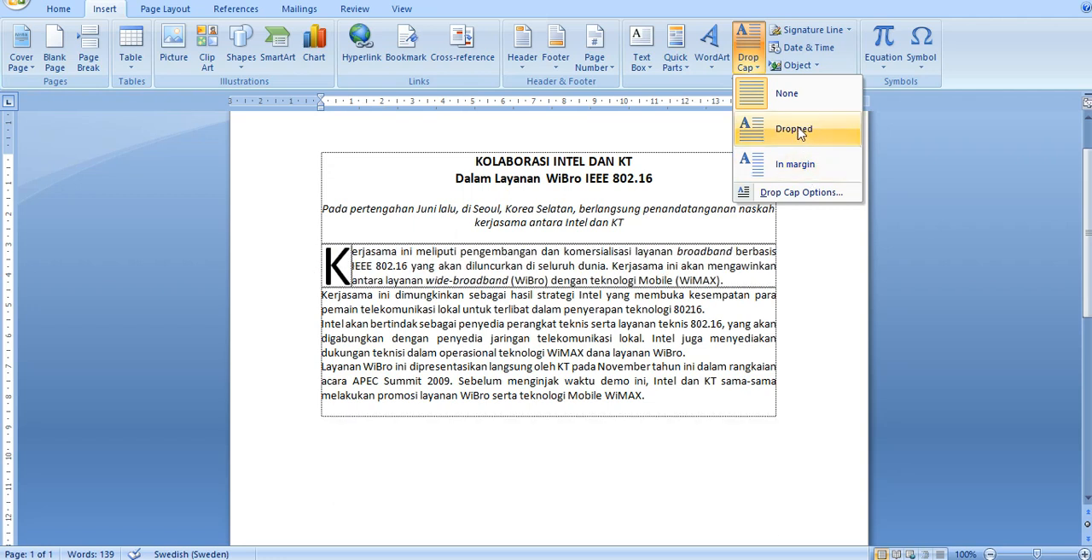
left_click(795, 130)
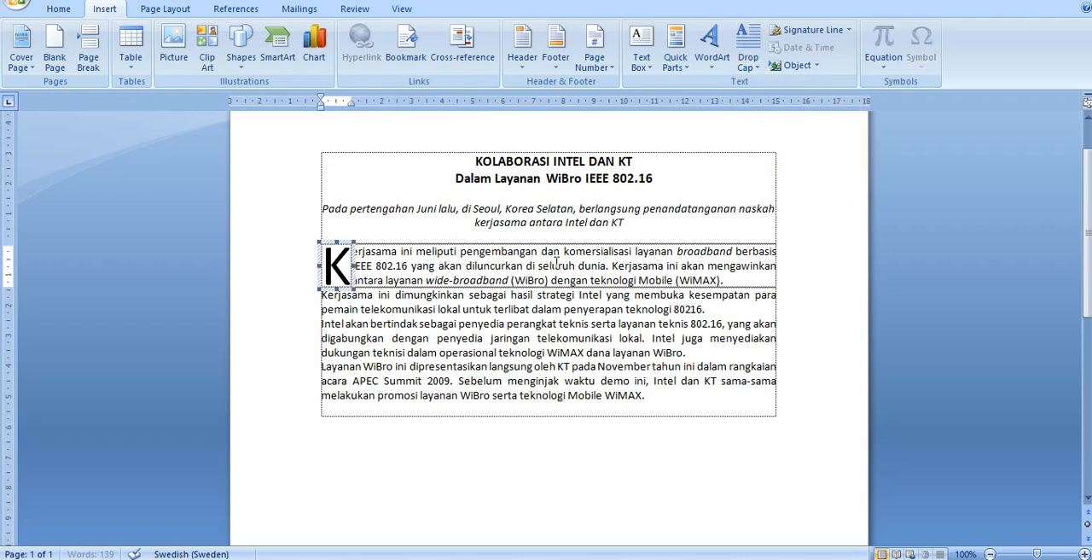
left_click(372, 263)
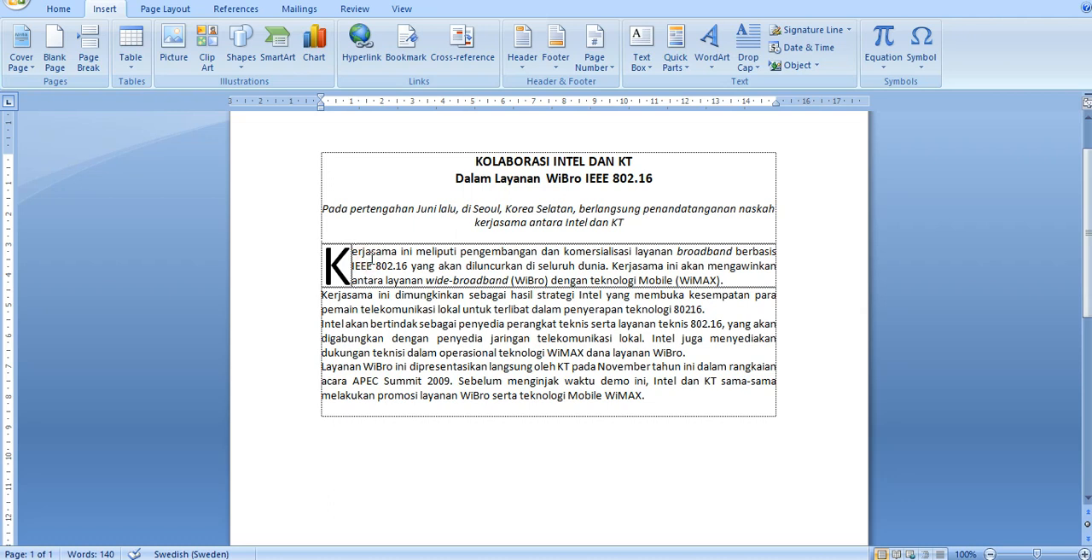
Step: Undo the dropped cap and give the first body paragraph an In margin drop cap instead
key("ctrl+z")
left_click(747, 67)
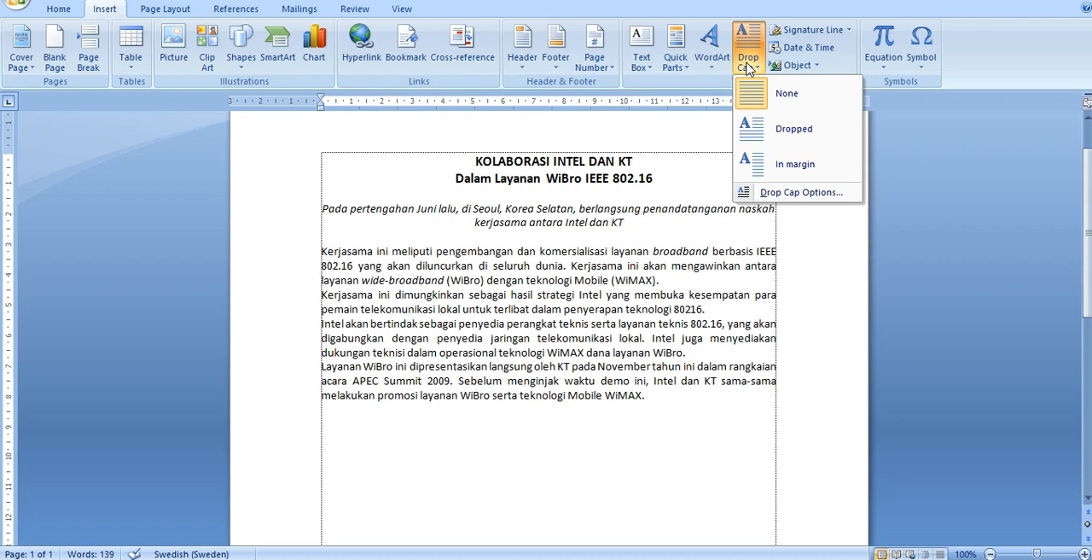
left_click(765, 167)
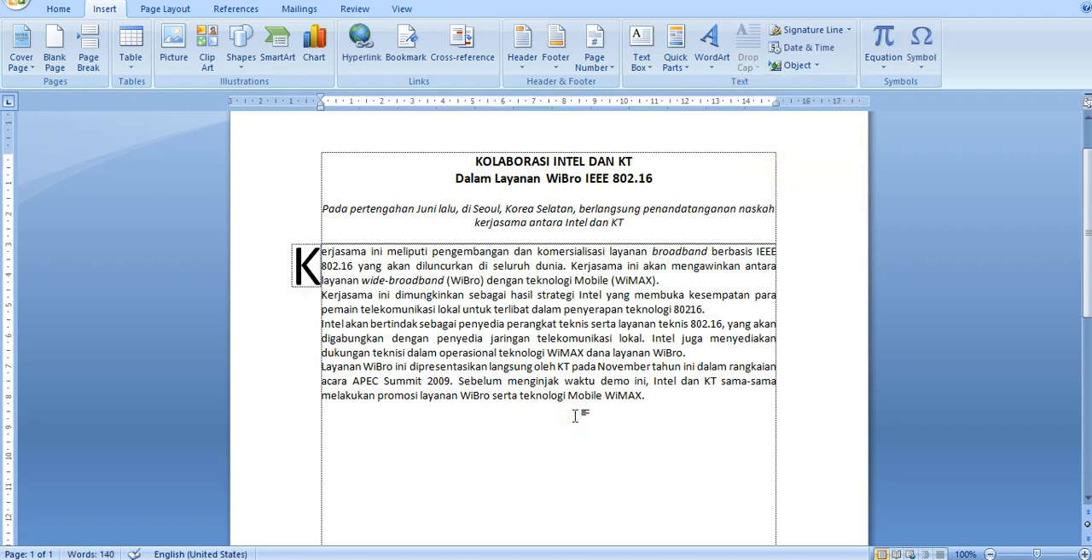
left_click(567, 266)
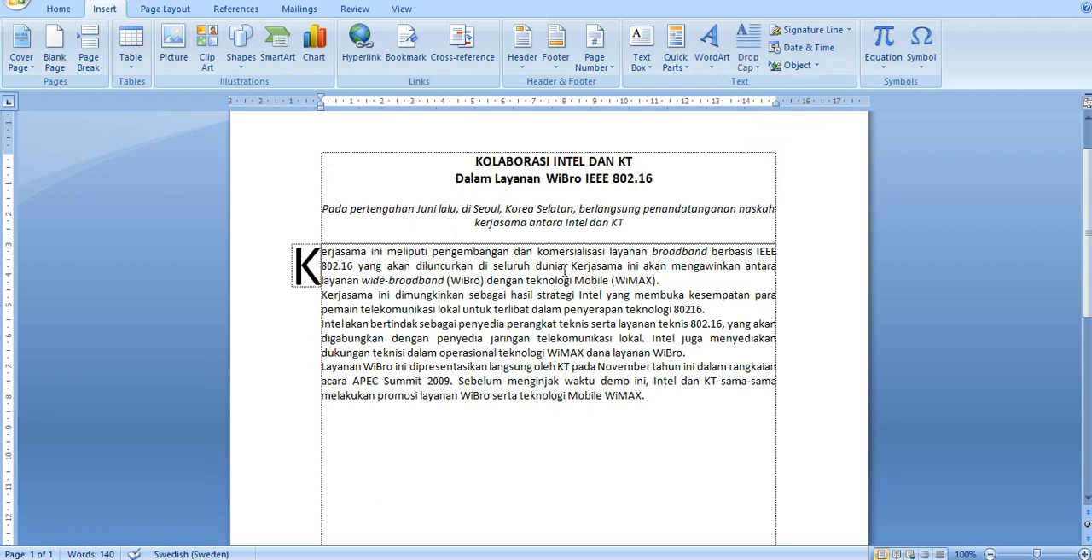
left_click(537, 265)
left_click(530, 280)
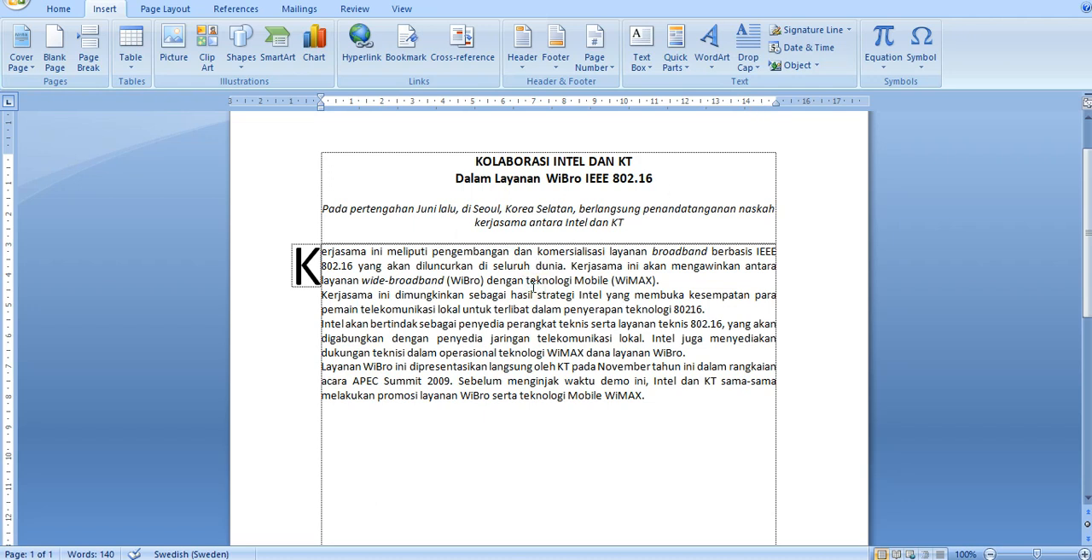